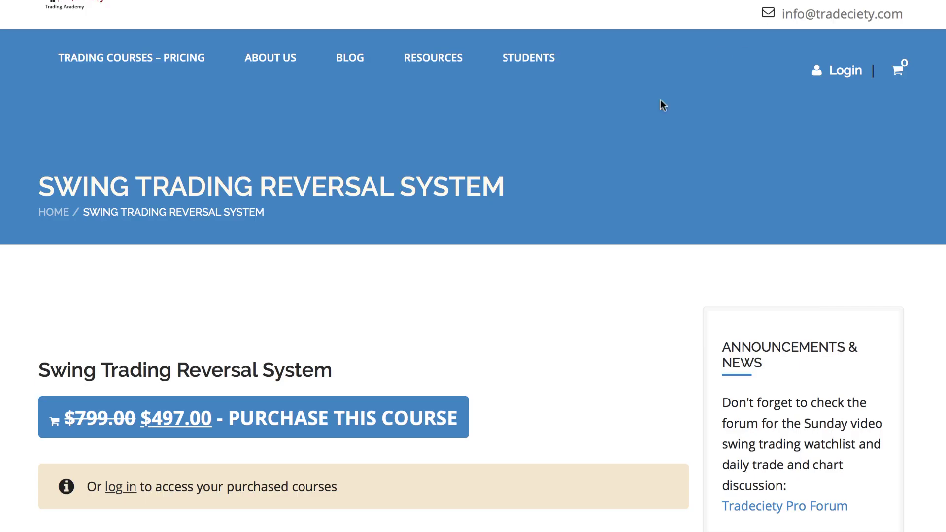
# - Zoom out and drag the GBP/JPY 4-hour chart back to older bars, then select the Trend Line tool (Alt+T)
pyautogui.scroll(-10, 553, 178)
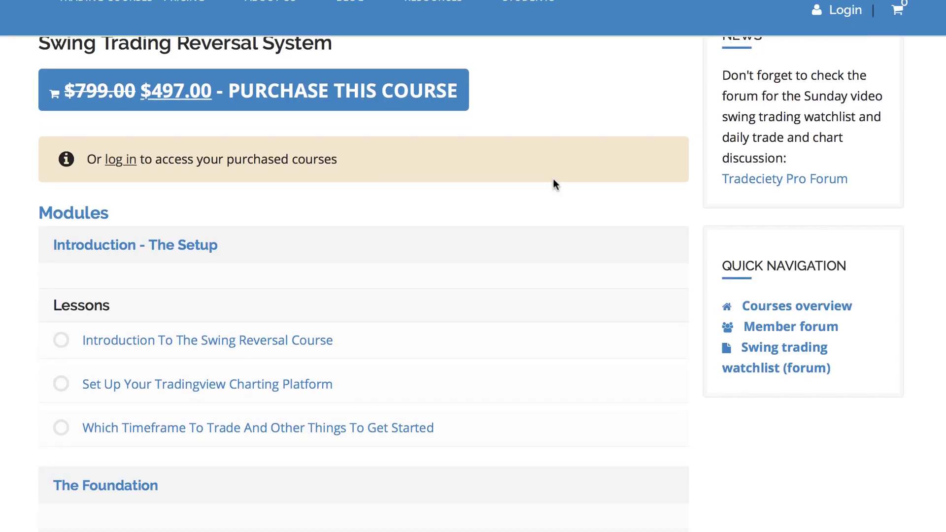
pyautogui.scroll(-4, 494, 252)
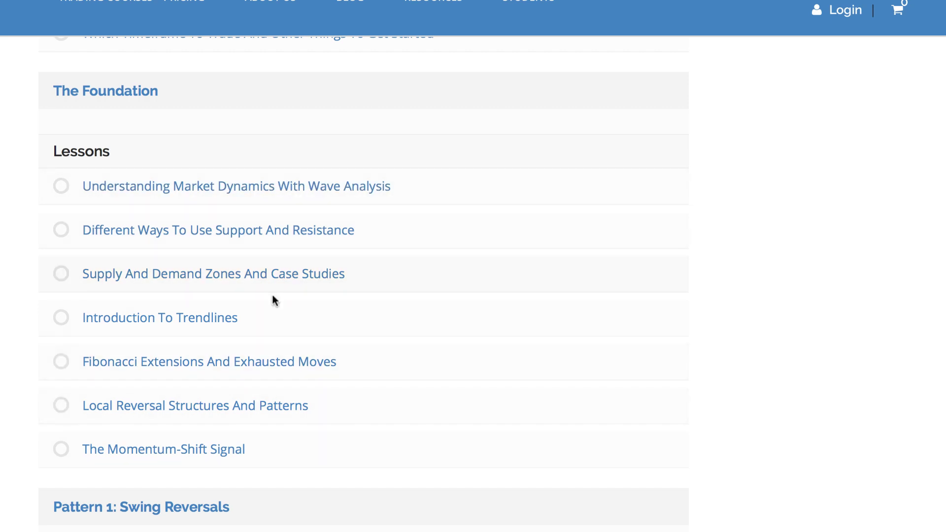
pyautogui.scroll(-1, 273, 301)
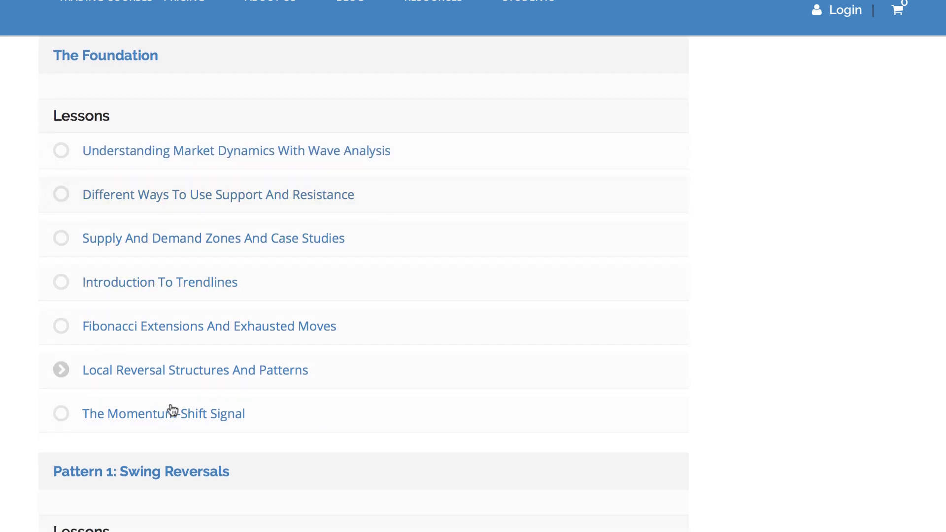
pyautogui.scroll(-20, 318, 245)
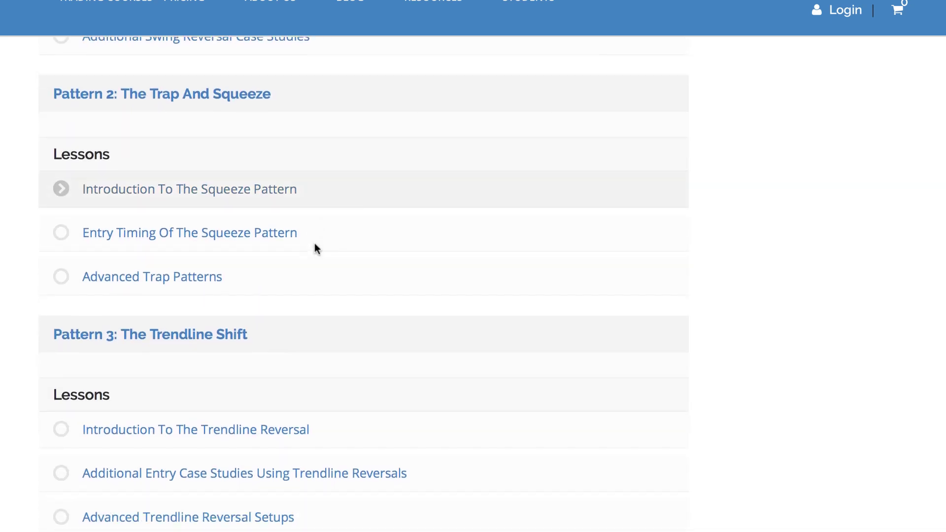
pyautogui.scroll(-9, 315, 244)
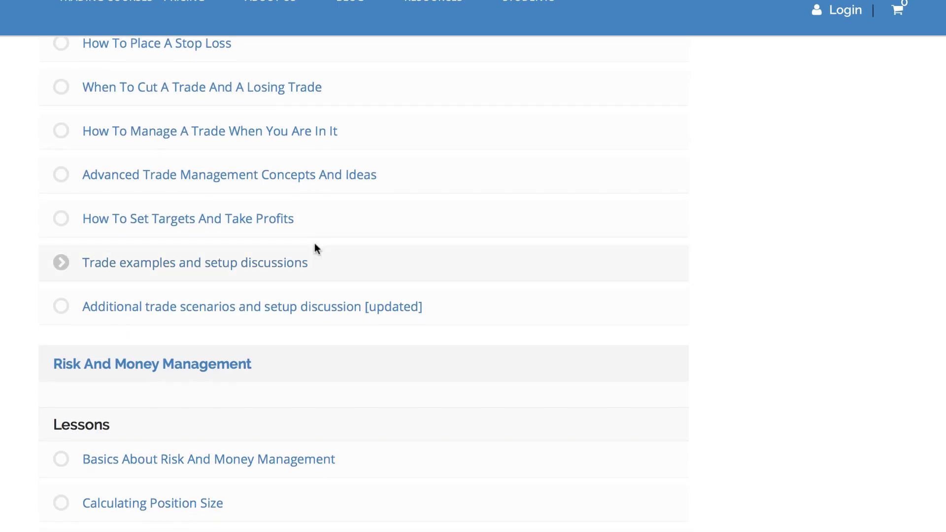
pyautogui.scroll(-11, 314, 243)
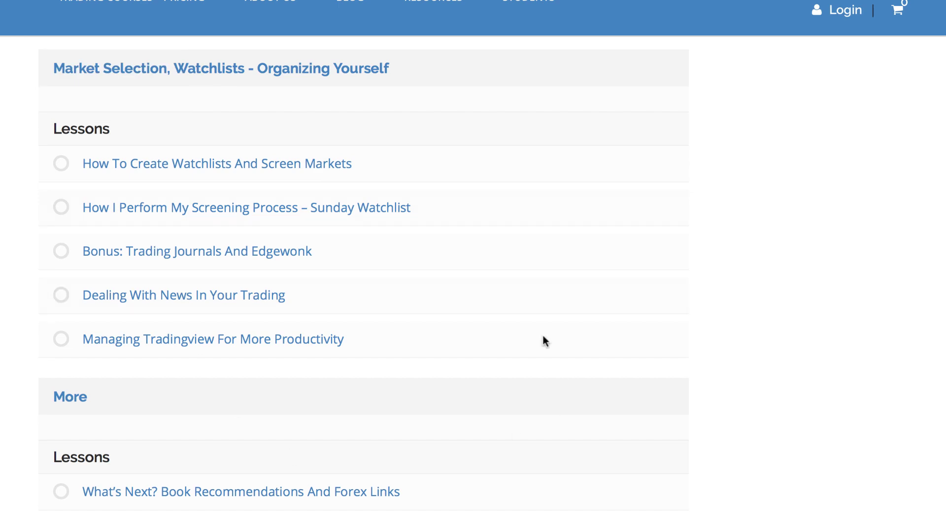
pyautogui.scroll(9, 433, 335)
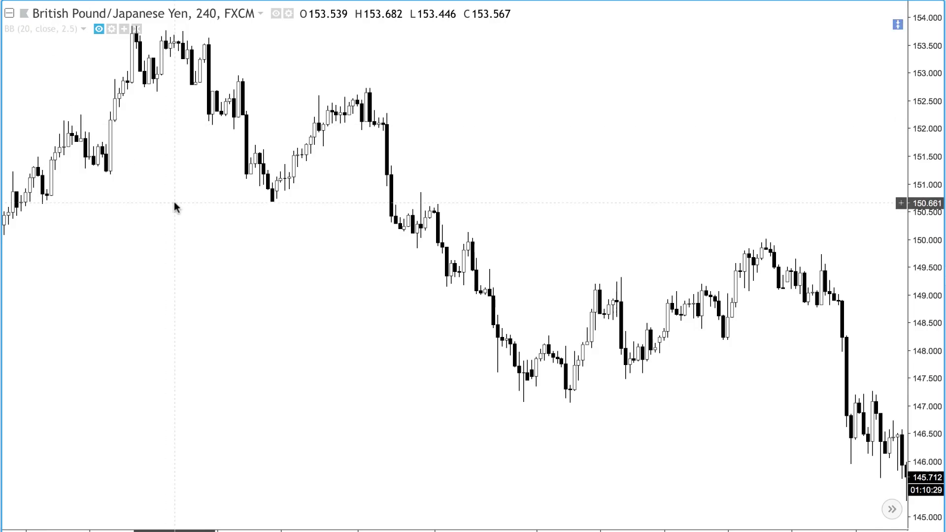
pyautogui.moveTo(175, 206); pyautogui.dragTo(318, 257)
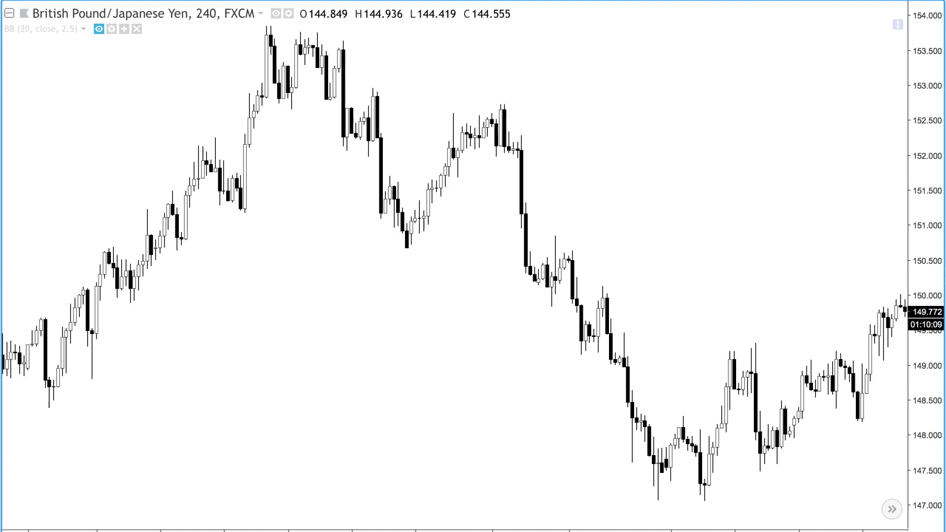
pyautogui.hotkey('alt', 't')
# - Draw a short horizontal line under the first swing low at 148.531
pyautogui.click(20, 397)
pyautogui.click(113, 397)
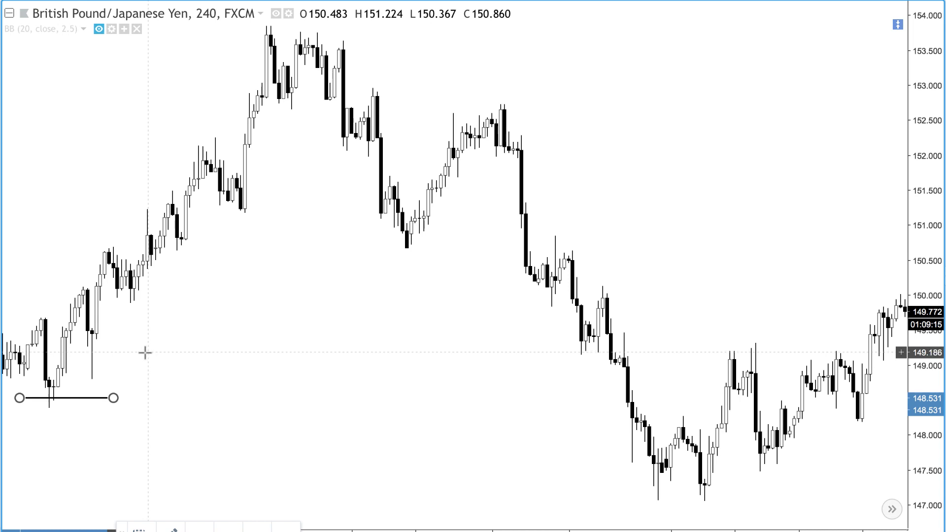
pyautogui.click(163, 351)
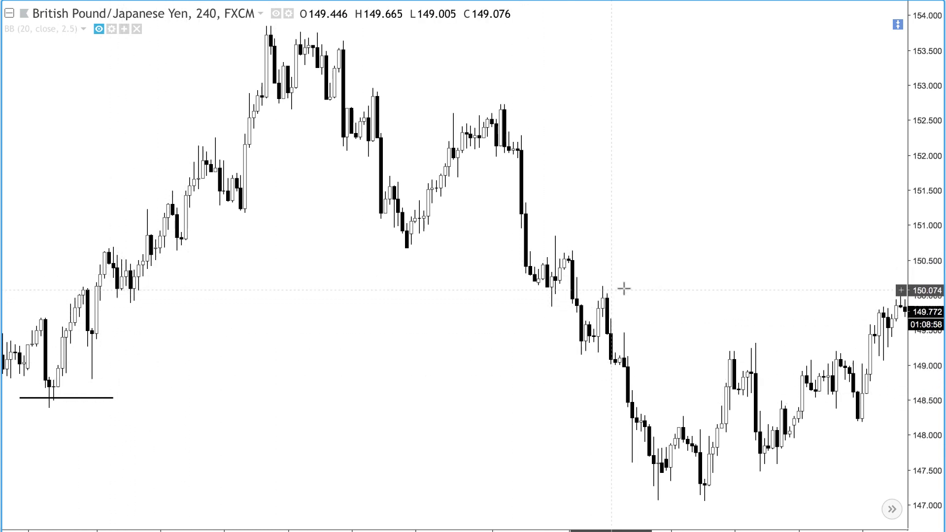
# - Pan toward the latest bars and back until the 148.531 line is in view again
pyautogui.moveTo(623, 287); pyautogui.dragTo(177, 327)
pyautogui.moveTo(547, 276); pyautogui.dragTo(120, 305)
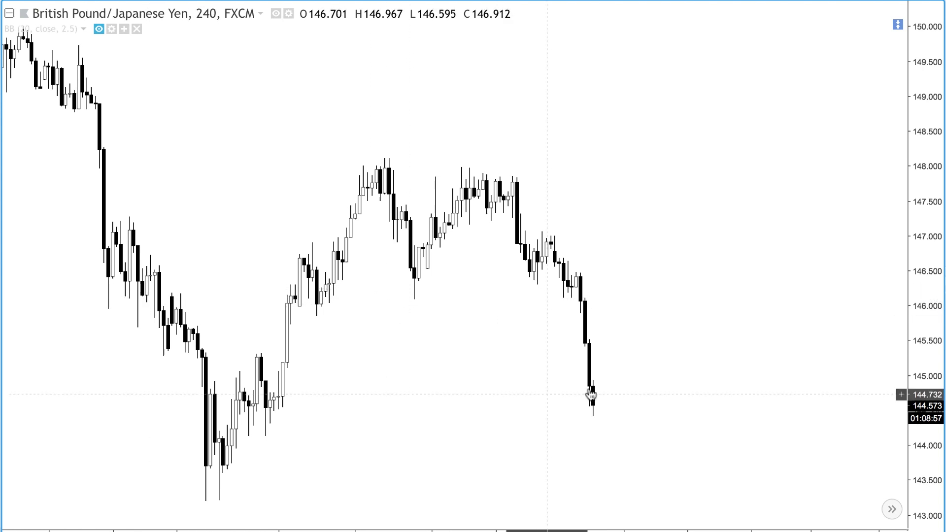
pyautogui.moveTo(384, 367); pyautogui.dragTo(656, 355)
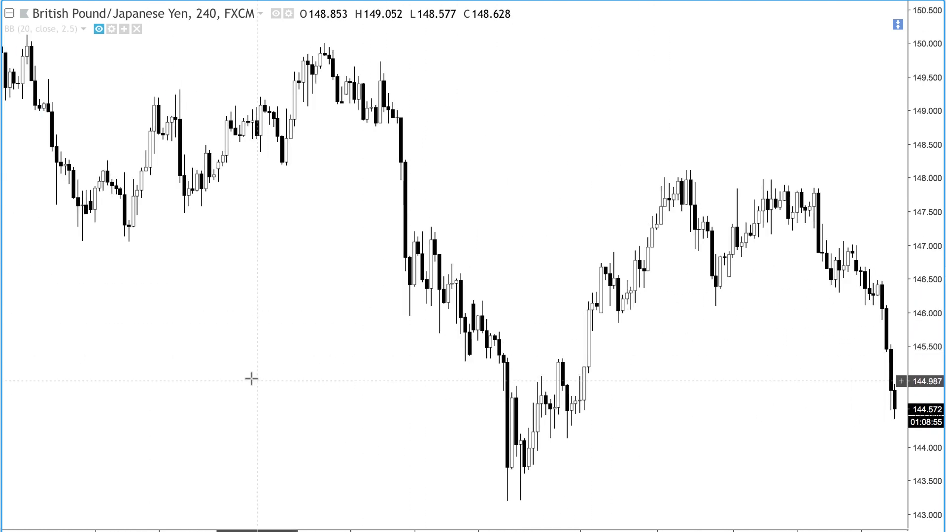
pyautogui.moveTo(251, 377); pyautogui.dragTo(537, 355)
pyautogui.moveTo(275, 384); pyautogui.dragTo(554, 386)
pyautogui.moveTo(391, 368); pyautogui.dragTo(446, 368)
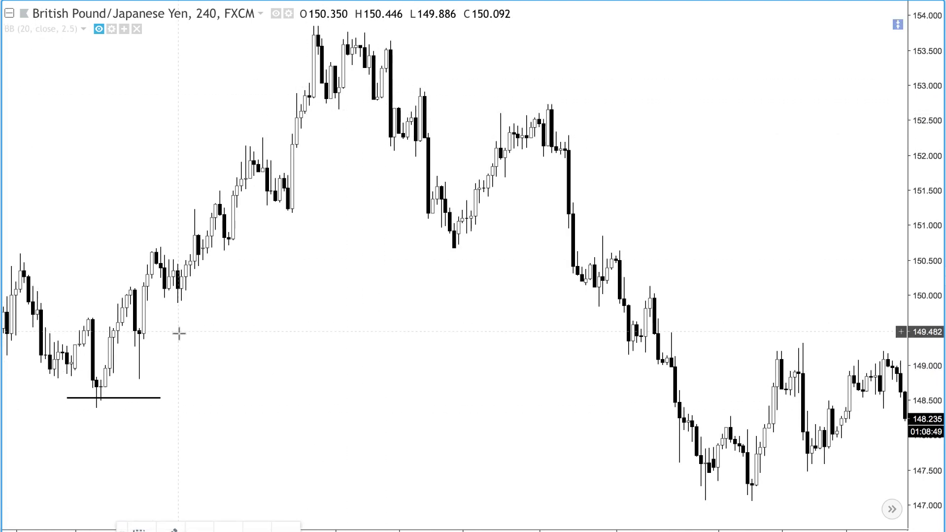
# - Draw short horizontal lines at the rising swing lows 149.134, 150.000 and 151.078
pyautogui.click(130, 355)
pyautogui.click(165, 355)
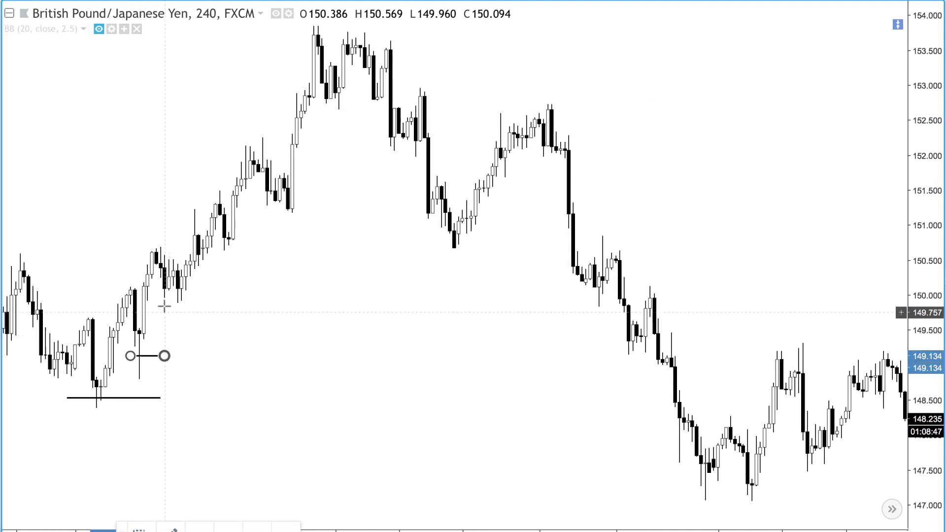
pyautogui.click(155, 296)
pyautogui.click(211, 295)
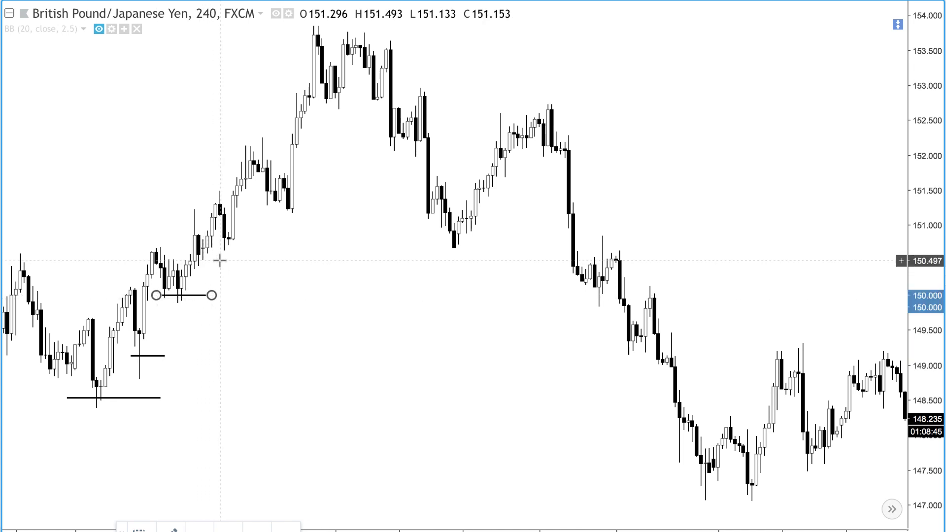
pyautogui.click(219, 256)
pyautogui.click(263, 257)
pyautogui.click(253, 220)
pyautogui.click(309, 220)
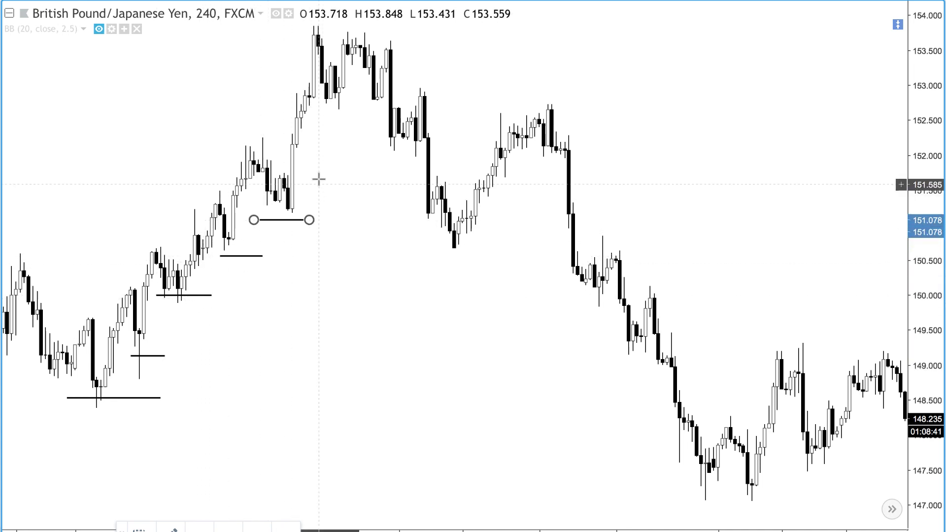
# - Mark the 152.768 level and the 153.761 high with horizontal lines
pyautogui.click(318, 101)
pyautogui.click(428, 102)
pyautogui.click(292, 32)
pyautogui.click(432, 32)
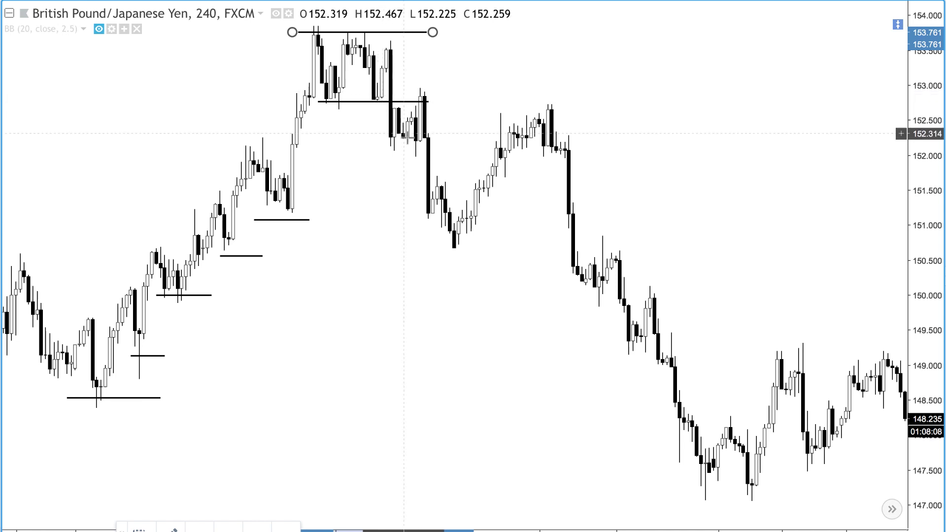
# - Extend the 152.768 line right across later bars and pan toward newer candles
pyautogui.click(457, 111)
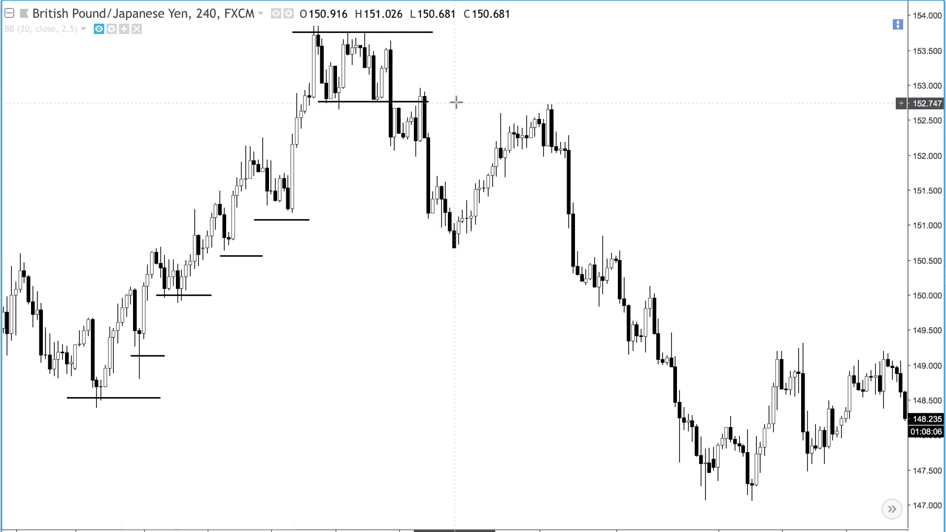
pyautogui.moveTo(425, 102); pyautogui.dragTo(683, 102)
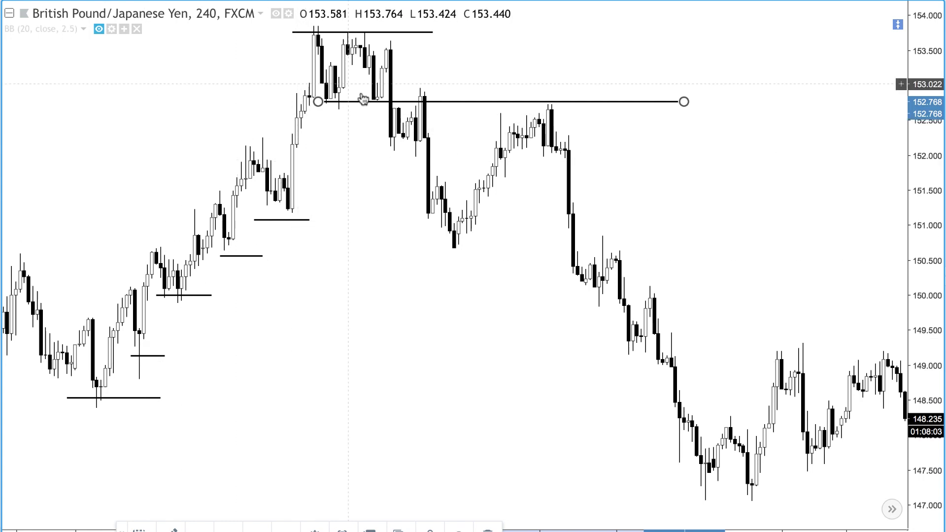
pyautogui.moveTo(513, 239); pyautogui.dragTo(420, 237)
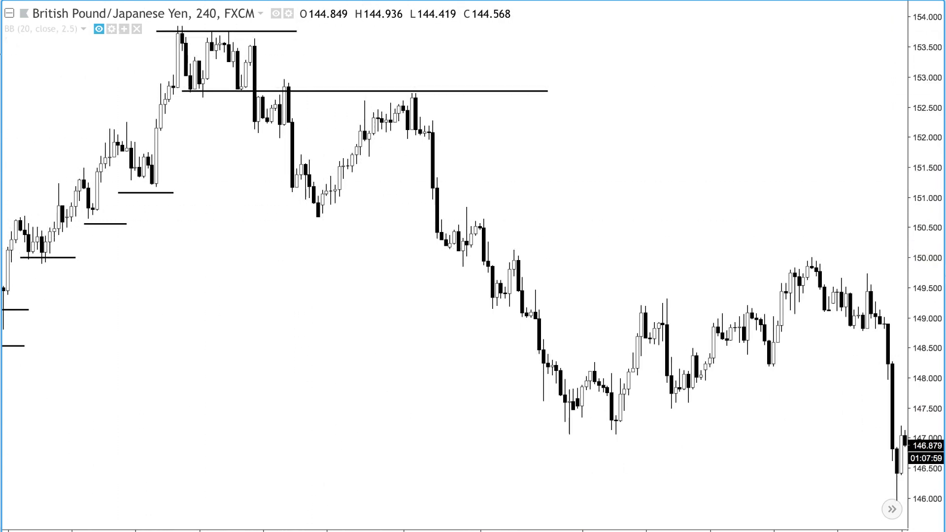
# - Draw horizontal lines at the declining swings 150.640, 150.15, 149.10 and 147.04
pyautogui.click(309, 218)
pyautogui.click(518, 219)
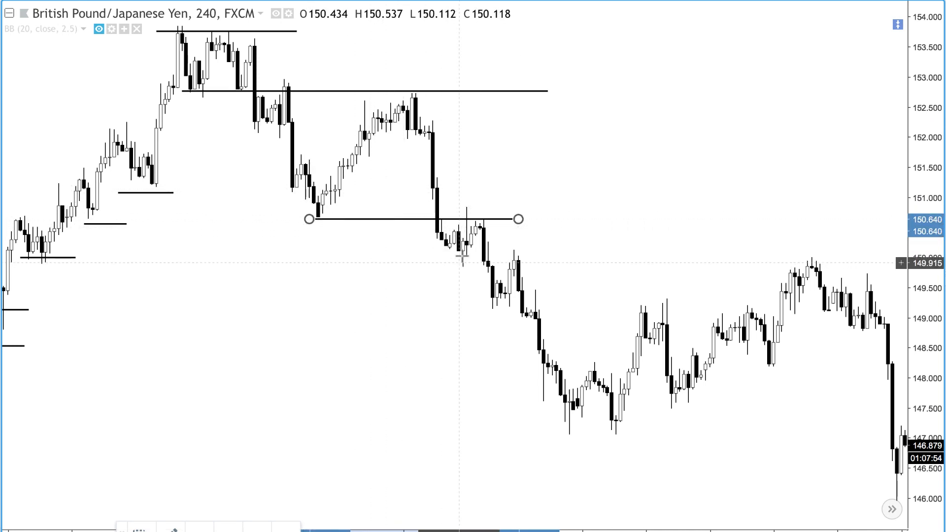
pyautogui.click(483, 249)
pyautogui.click(564, 248)
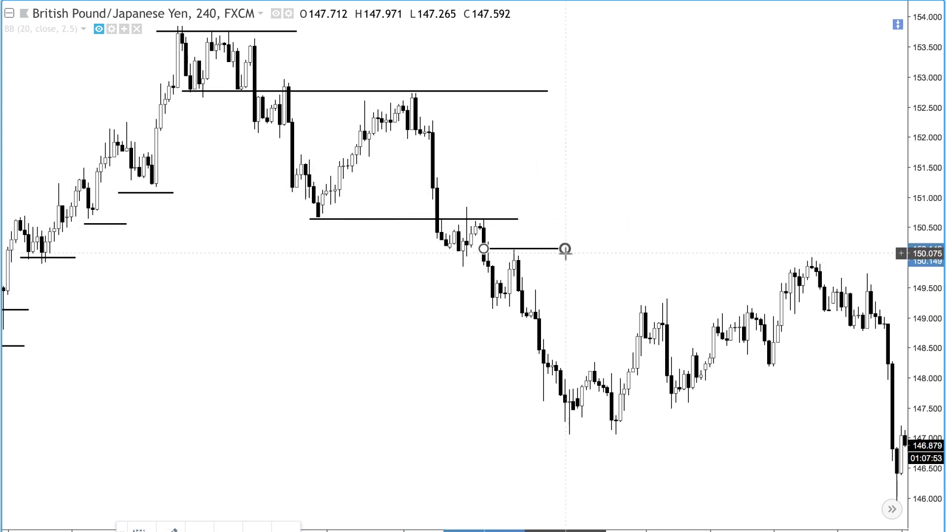
pyautogui.click(479, 311)
pyautogui.click(552, 311)
pyautogui.click(548, 433)
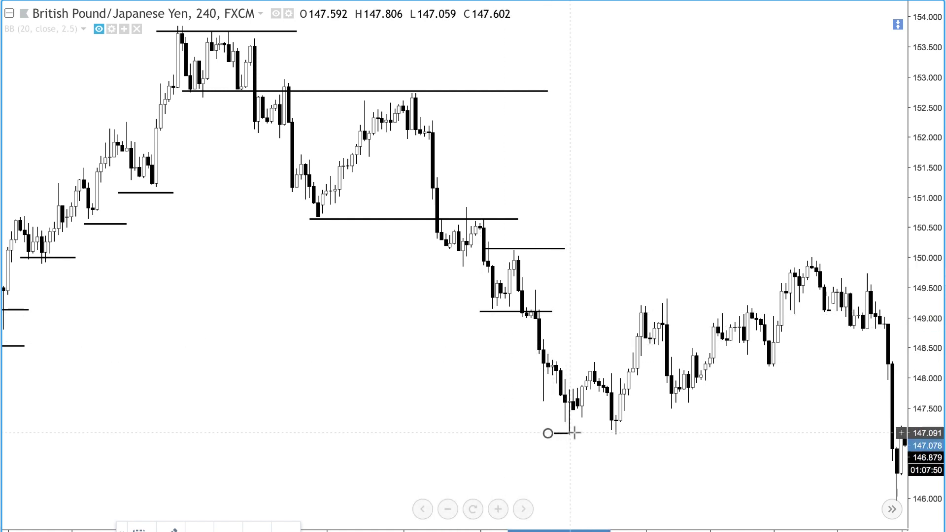
pyautogui.click(655, 434)
pyautogui.moveTo(626, 460); pyautogui.dragTo(488, 354)
# - Draw short lines at the 148.24 swing high and the 147.68 and 148.2 swing lows
pyautogui.moveTo(524, 386); pyautogui.dragTo(414, 359)
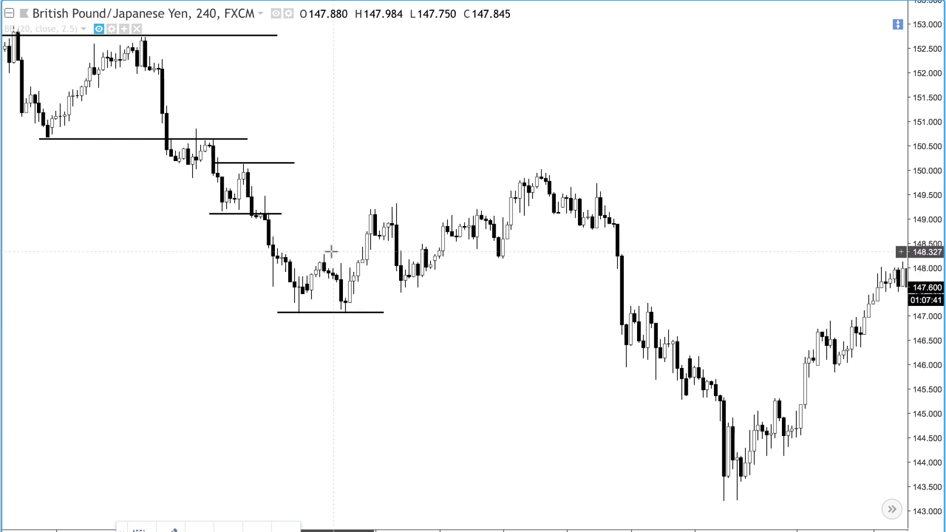
pyautogui.moveTo(320, 256); pyautogui.dragTo(383, 256)
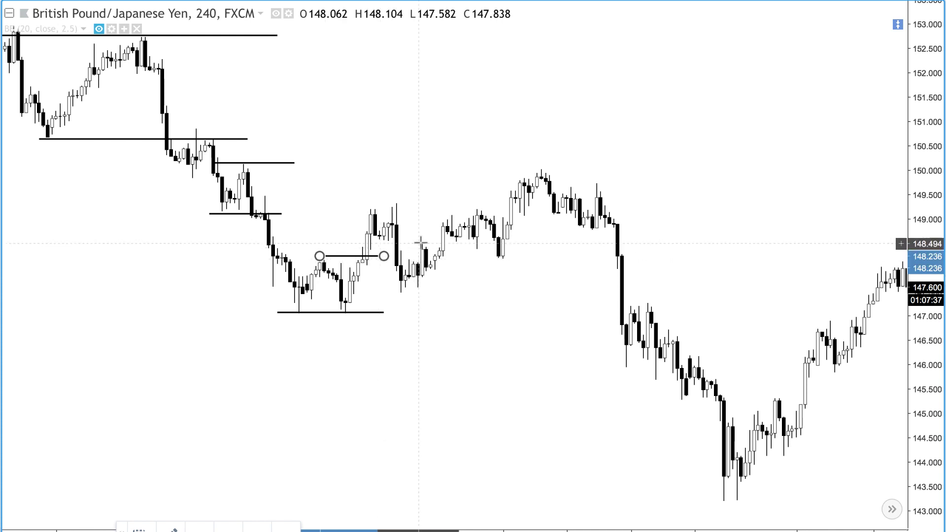
pyautogui.moveTo(392, 283); pyautogui.dragTo(409, 284)
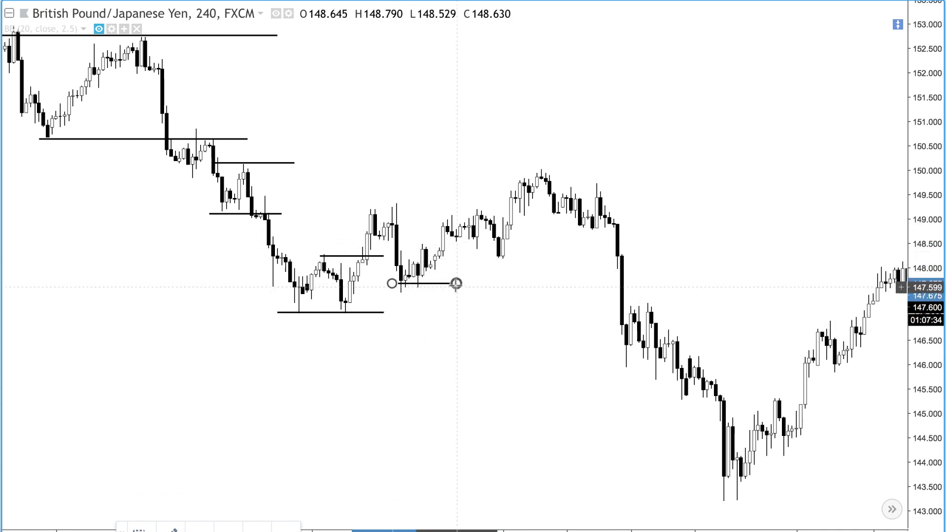
pyautogui.moveTo(460, 257); pyautogui.dragTo(483, 258)
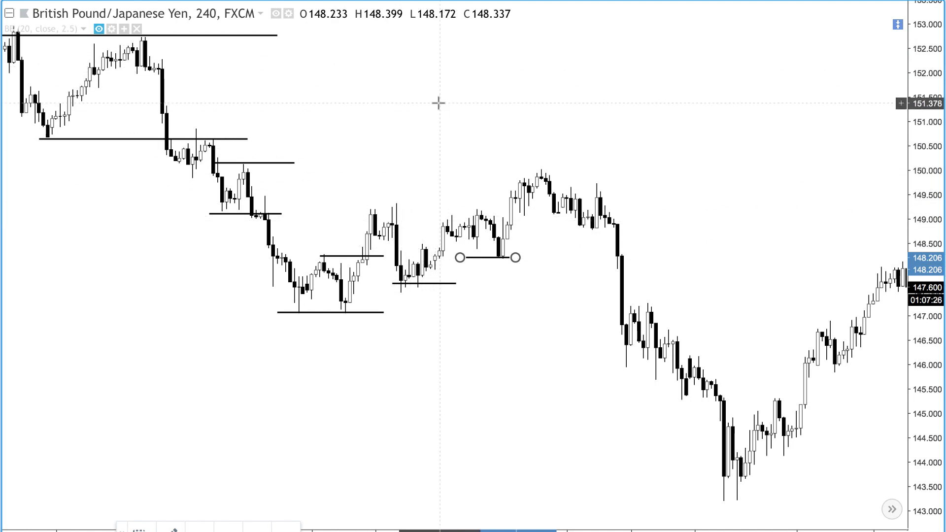
pyautogui.hscroll(-10, 412, 106)
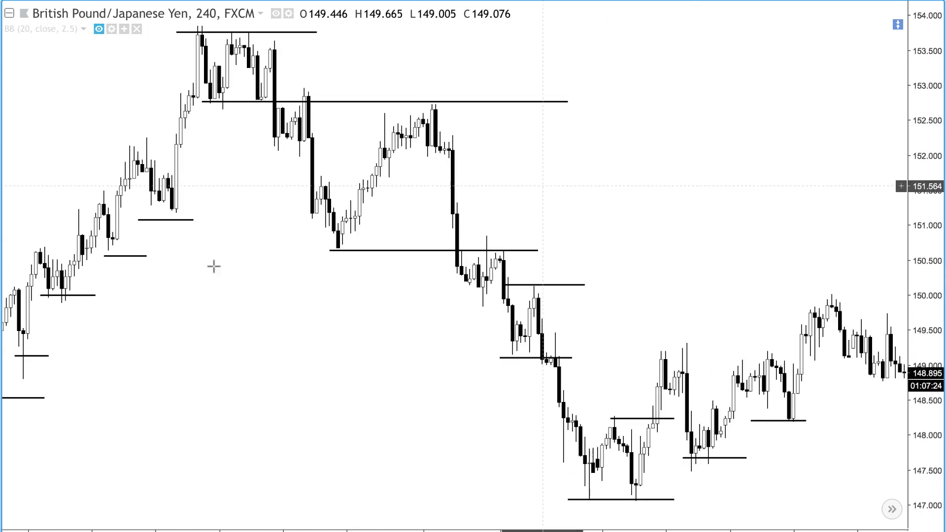
pyautogui.hscroll(-2, 232, 256)
# - Mark the 149.91 and 149.69 swing highs and the 148.76 low with short horizontal lines
pyautogui.moveTo(692, 236); pyautogui.dragTo(317, 241)
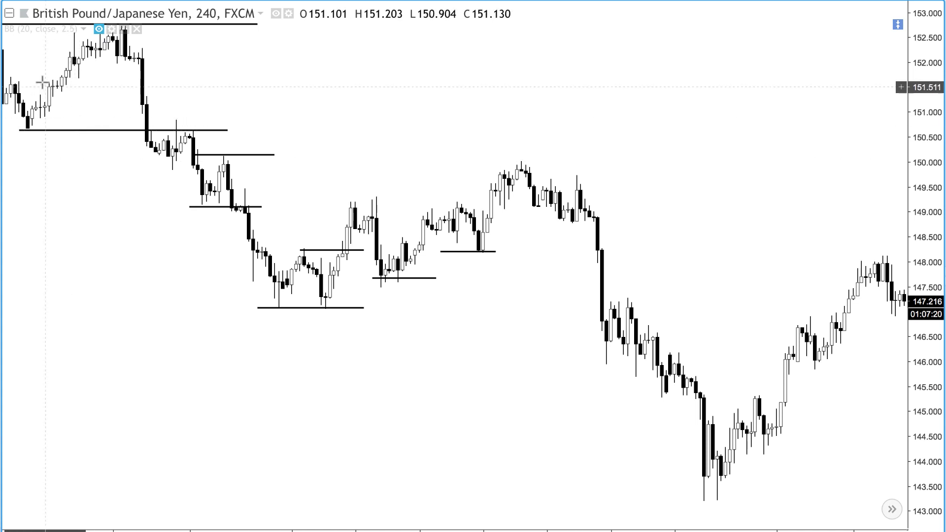
pyautogui.click(487, 166)
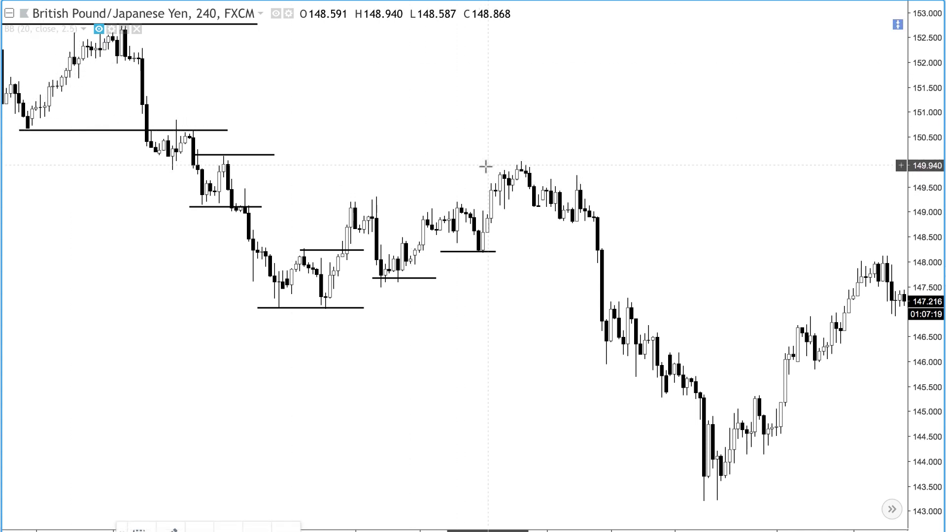
pyautogui.click(572, 167)
pyautogui.click(551, 177)
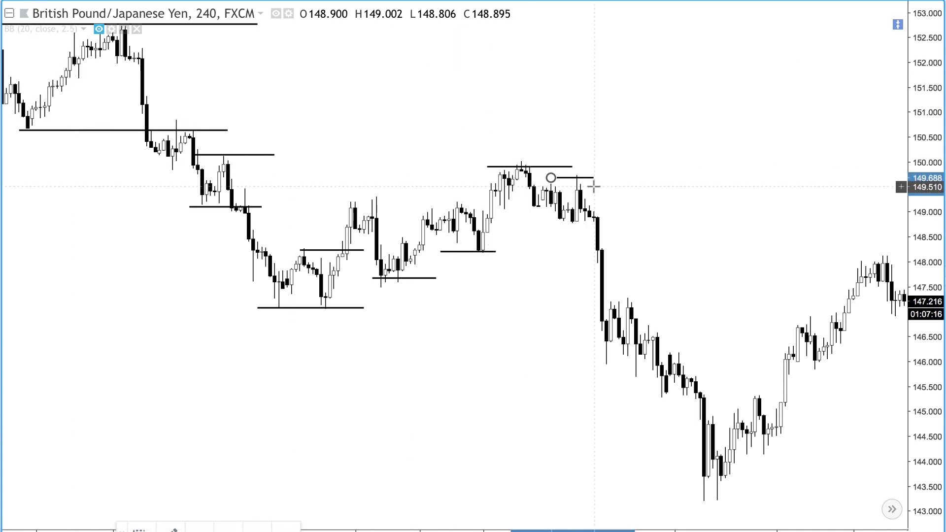
pyautogui.click(529, 224)
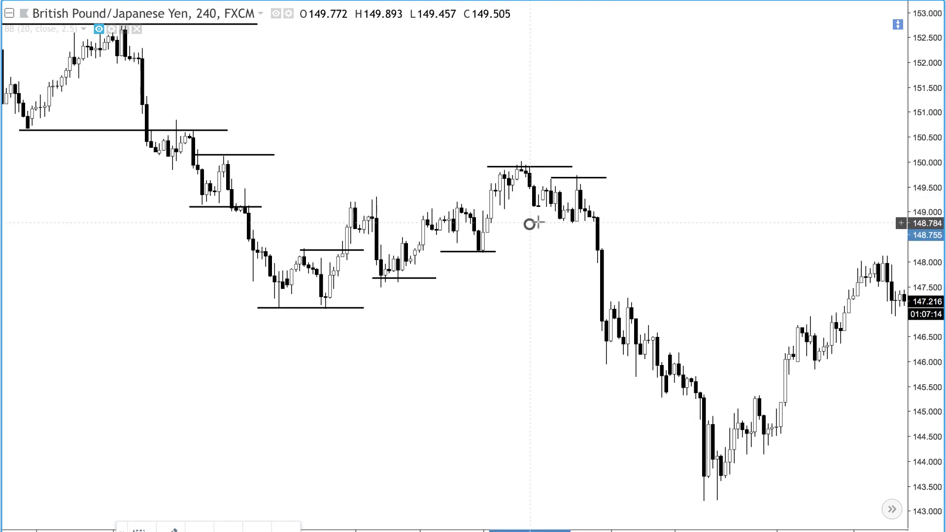
pyautogui.click(631, 224)
pyautogui.moveTo(663, 253); pyautogui.dragTo(456, 211)
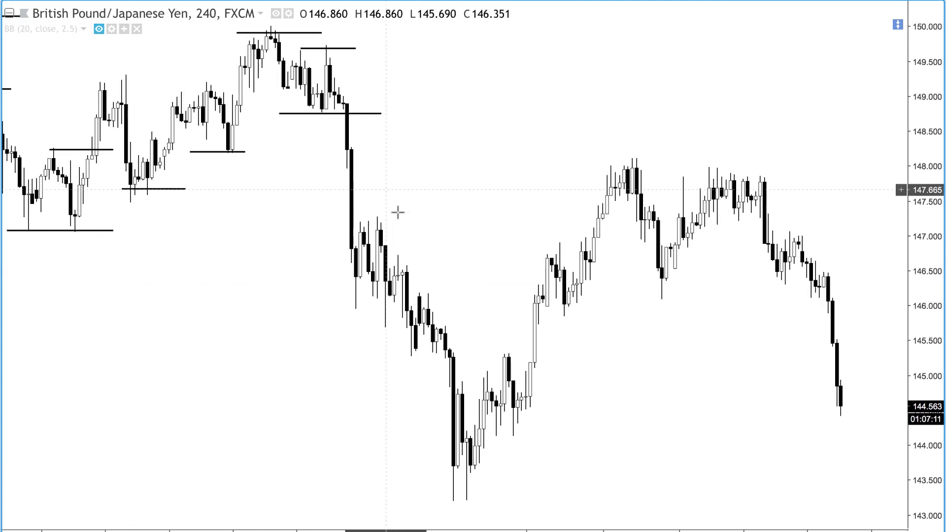
pyautogui.moveTo(529, 300); pyautogui.dragTo(448, 311)
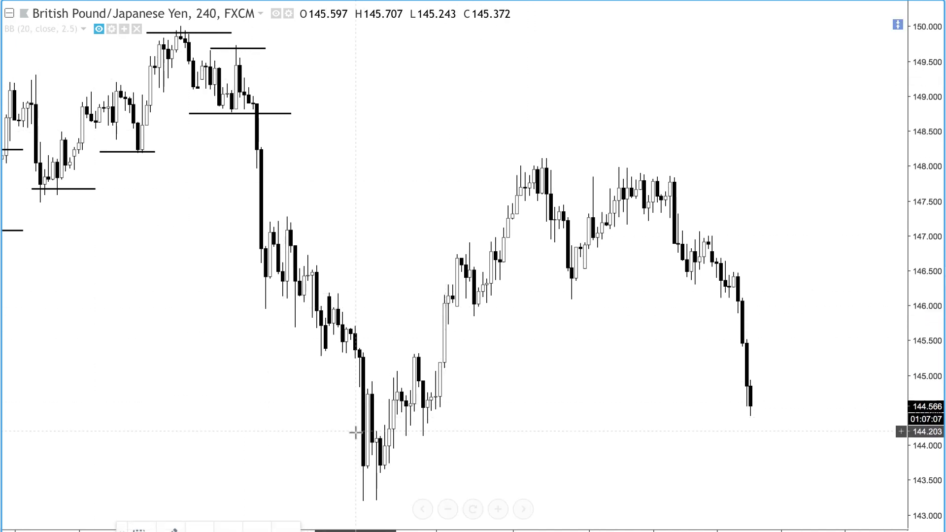
# - Draw lines at the 143.5 bottom, the next swing high, and the 145.86 and 146.23 lows
pyautogui.click(344, 479)
pyautogui.click(418, 479)
pyautogui.click(405, 427)
pyautogui.click(461, 427)
pyautogui.click(453, 316)
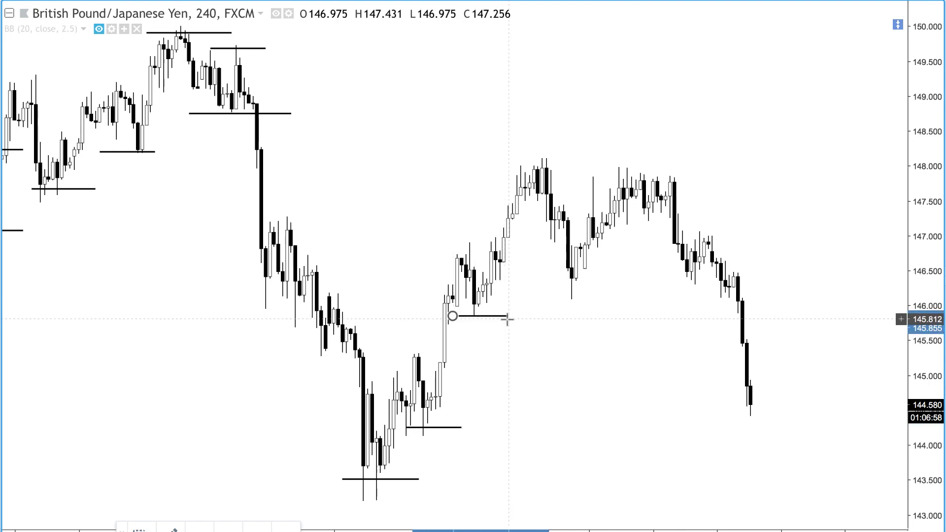
pyautogui.click(508, 316)
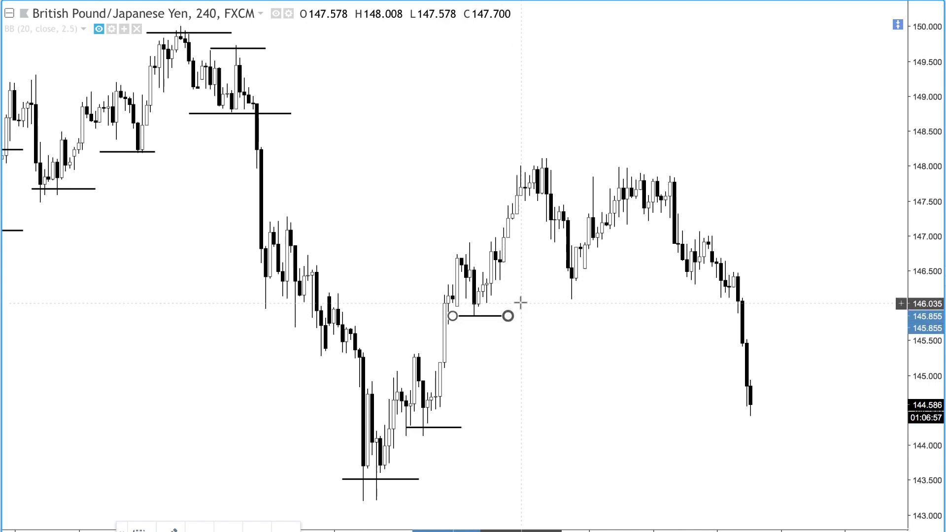
pyautogui.click(520, 290)
pyautogui.click(589, 296)
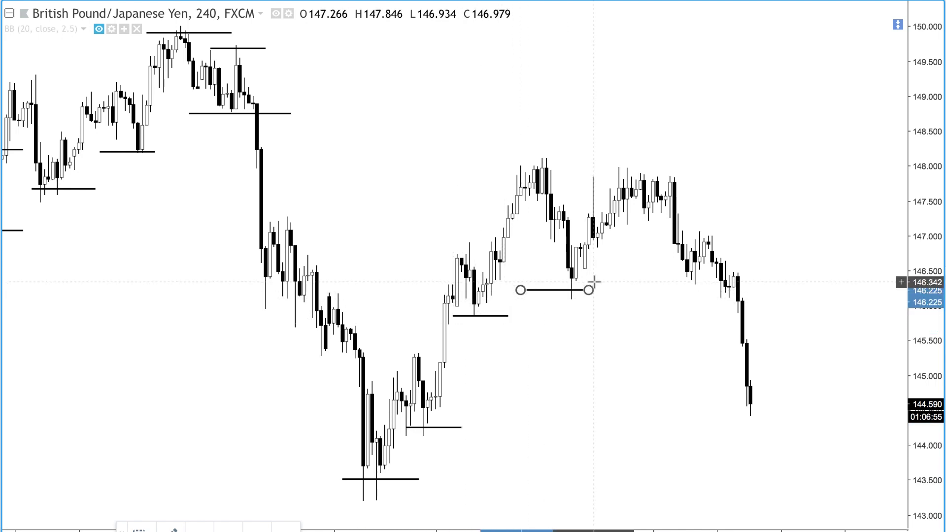
# - Mark the 148.07 top and the 147.21 and 146.38 lows with horizontal lines
pyautogui.click(500, 162)
pyautogui.click(717, 158)
pyautogui.click(631, 221)
pyautogui.click(720, 222)
pyautogui.click(678, 279)
pyautogui.click(759, 280)
pyautogui.click(596, 317)
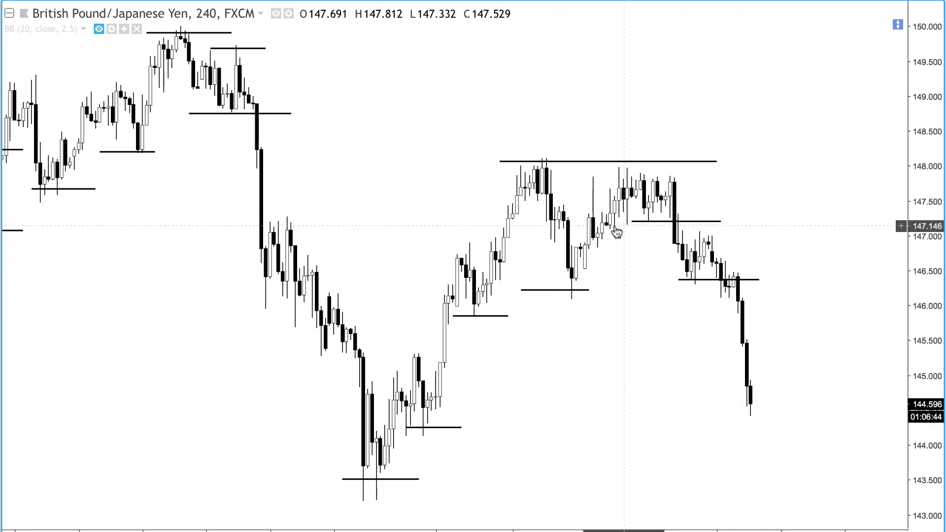
# - Zoom out and pan to view all the marked swing lines together
pyautogui.moveTo(270, 363); pyautogui.dragTo(406, 378)
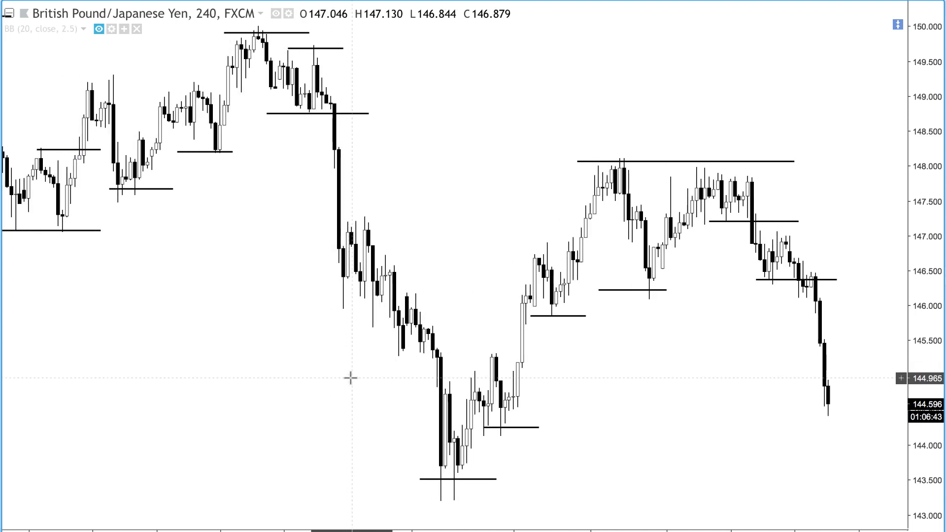
pyautogui.scroll(-3, 351, 378)
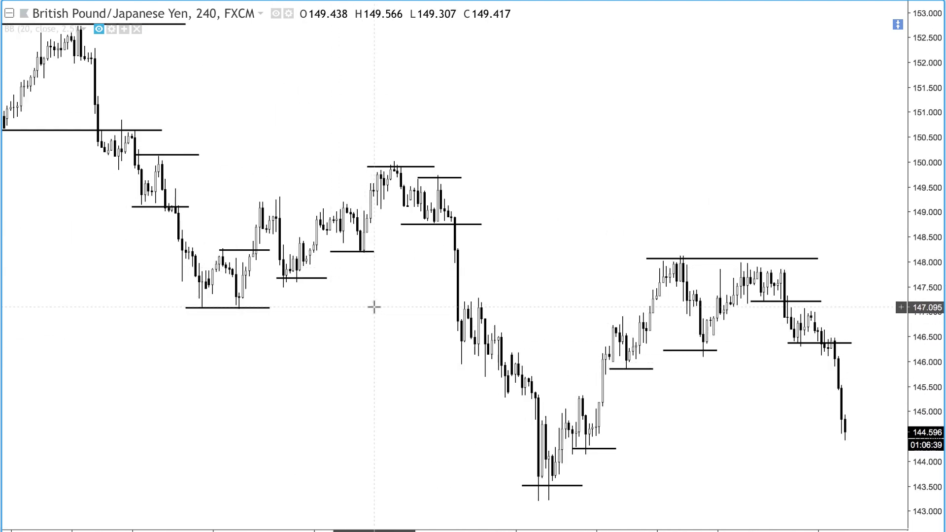
pyautogui.hscroll(-5, 365, 135)
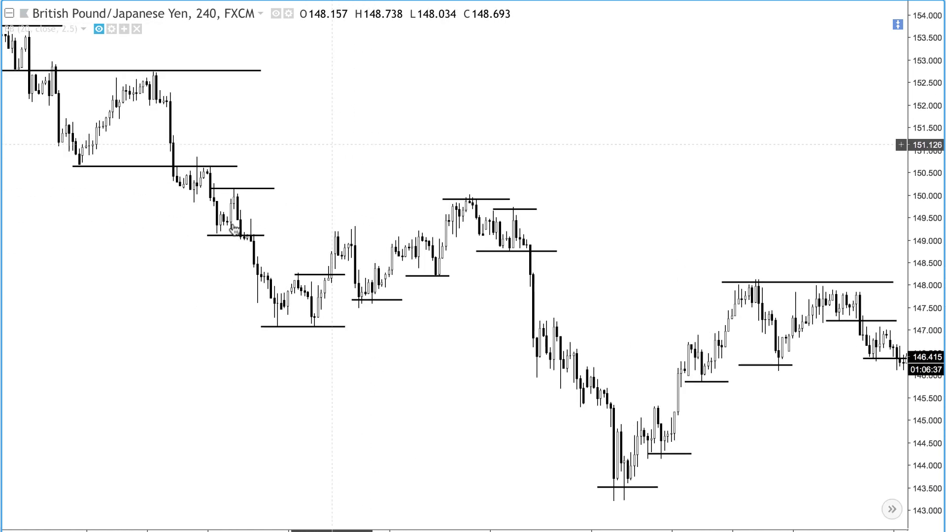